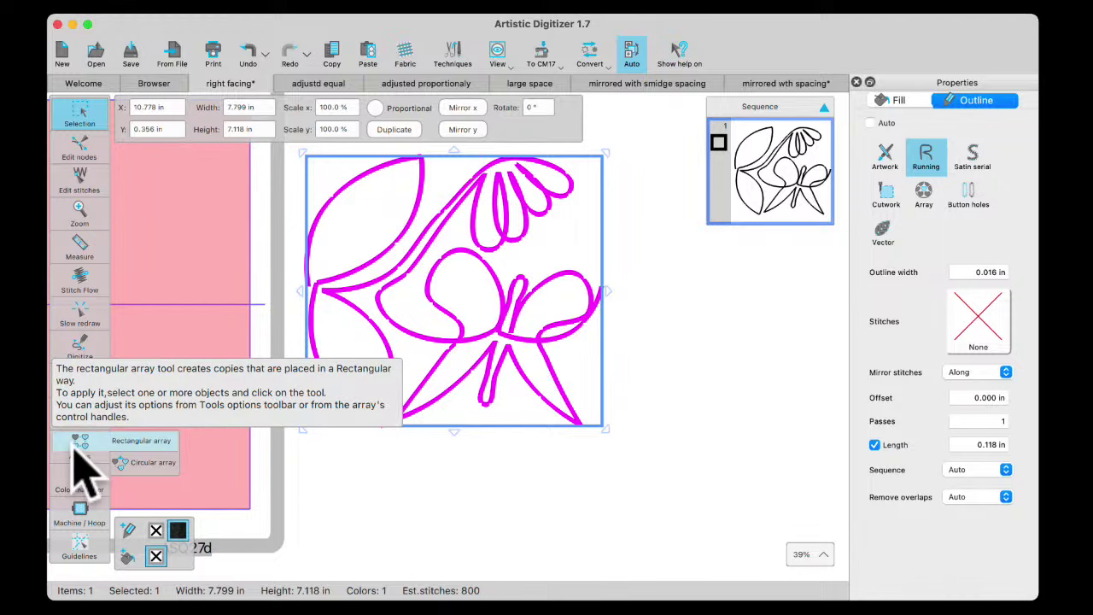
- Create a rectangular array of the selected floral motif with 6 horizontal and 8 vertical copies, adjusting the horizontal spacing to about -0.063 in
left_click(128, 441)
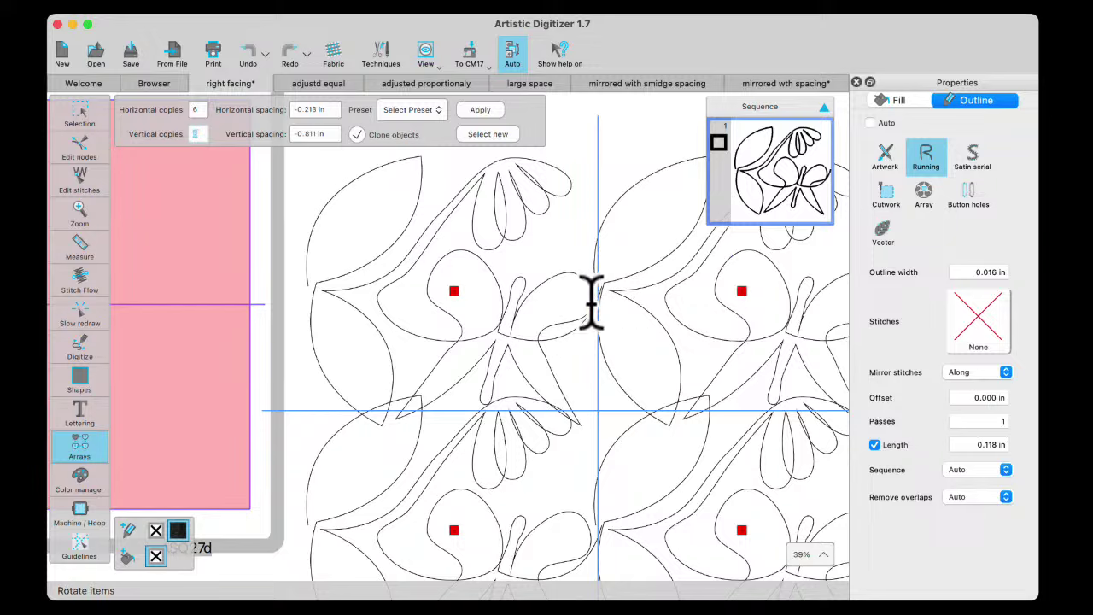
scroll(598, 299, "up", 5)
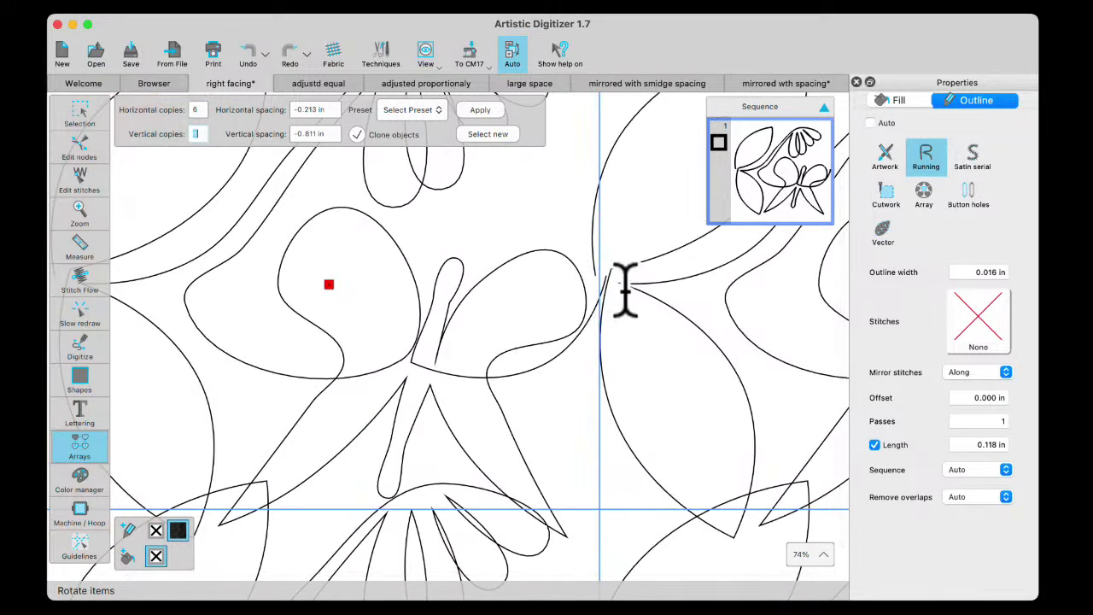
scroll(626, 290, "up", 2)
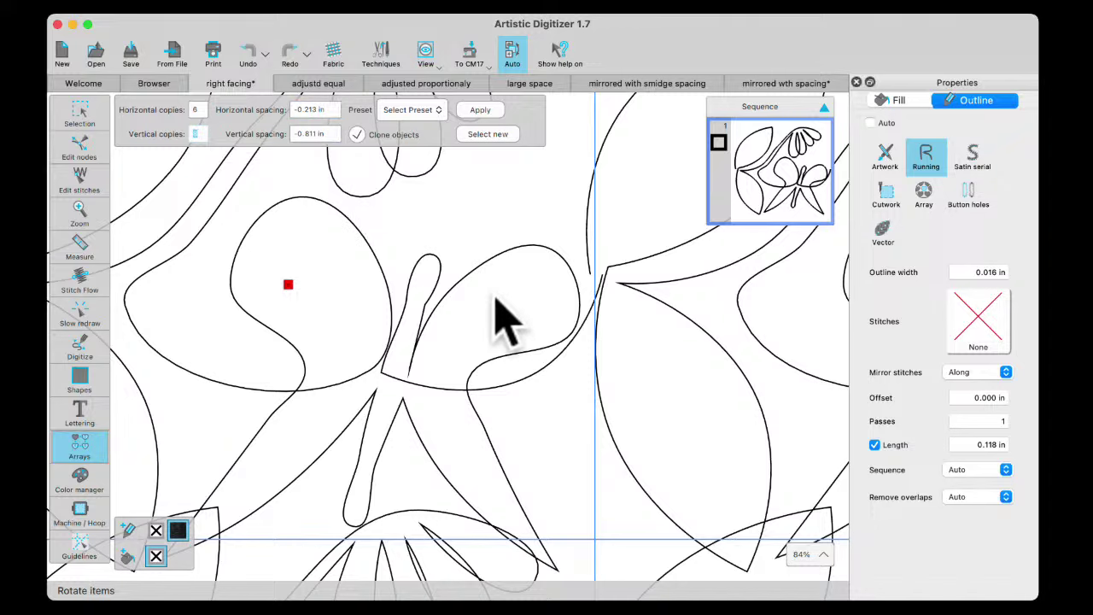
scroll(503, 320, "left", 10)
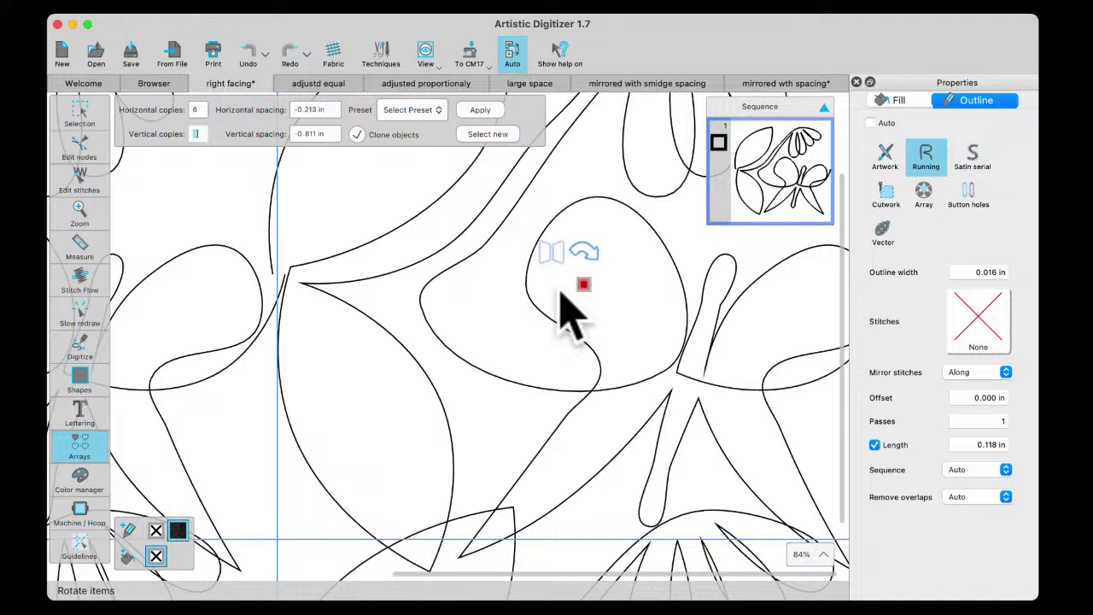
mouse_move(586, 285)
left_mouse_down()
mouse_move(604, 287)
mouse_move(594, 284)
left_mouse_up()
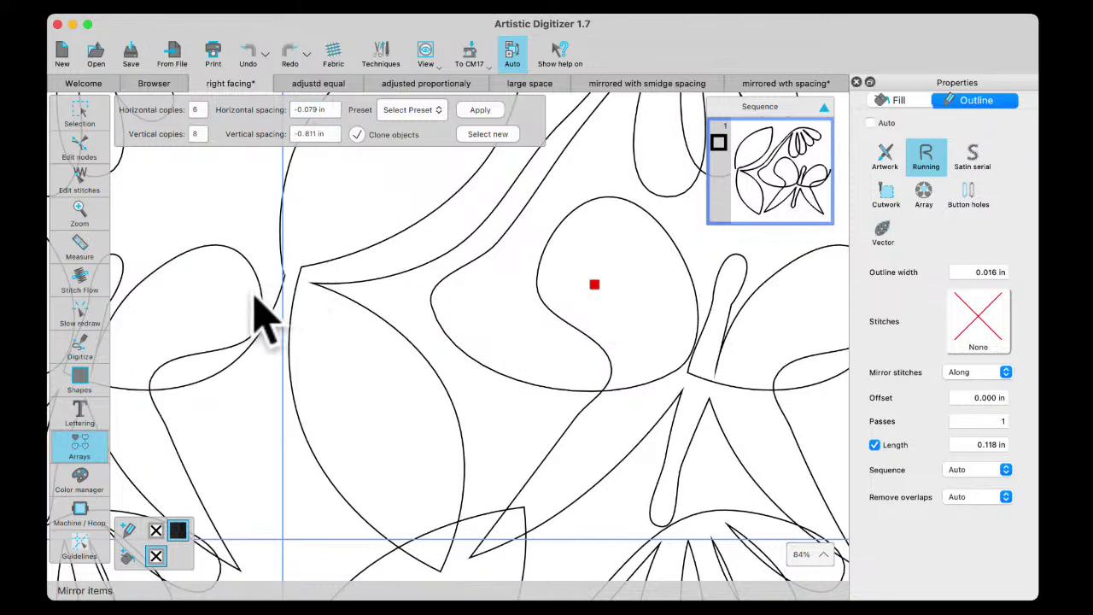
scroll(282, 308, "up", 5)
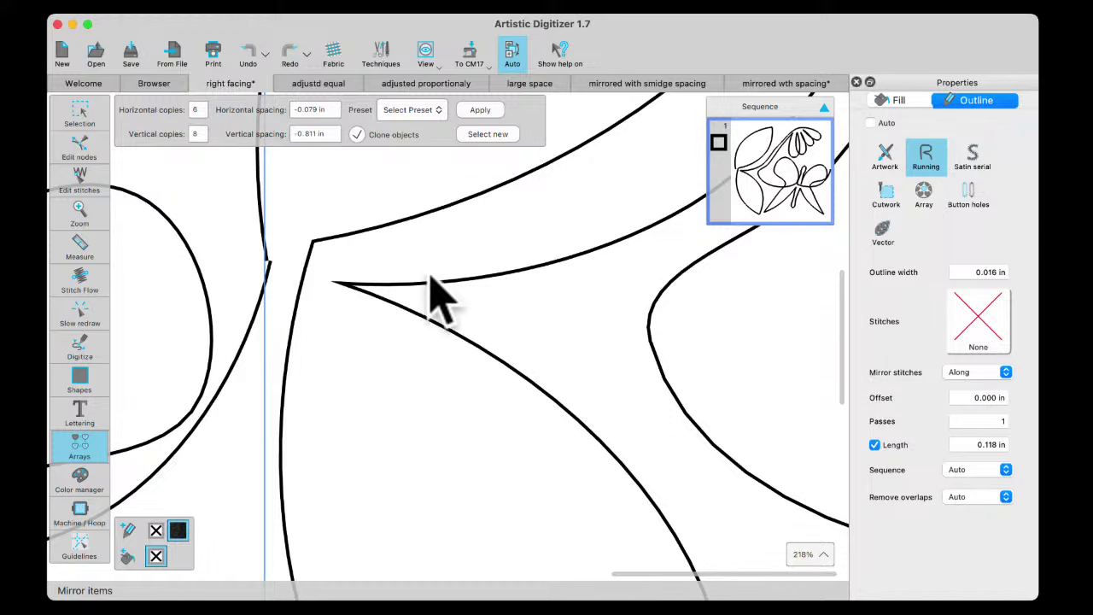
scroll(481, 305, "down", 4)
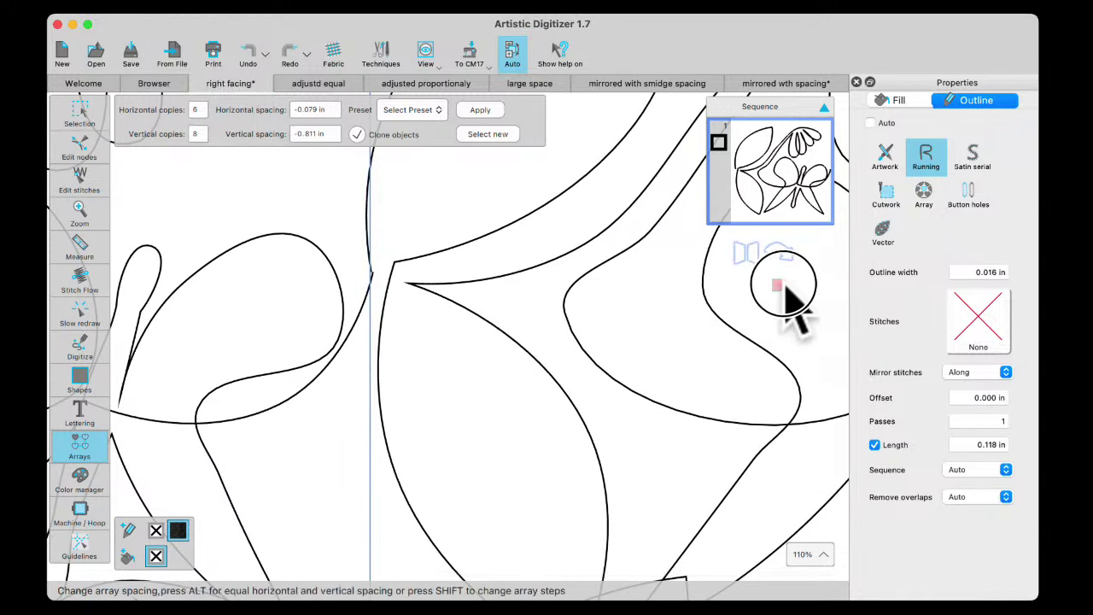
left_click_drag(787, 285, 779, 286)
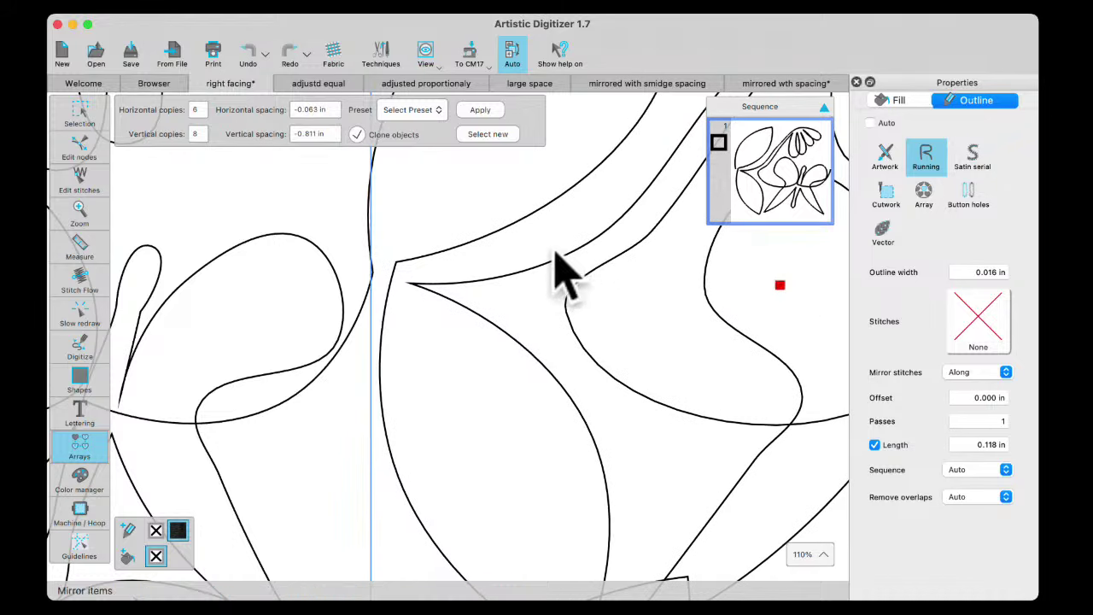
scroll(416, 313, "up", 2)
- Set the array's vertical spacing to 0.25 in and apply the array
scroll(416, 316, "down", 6)
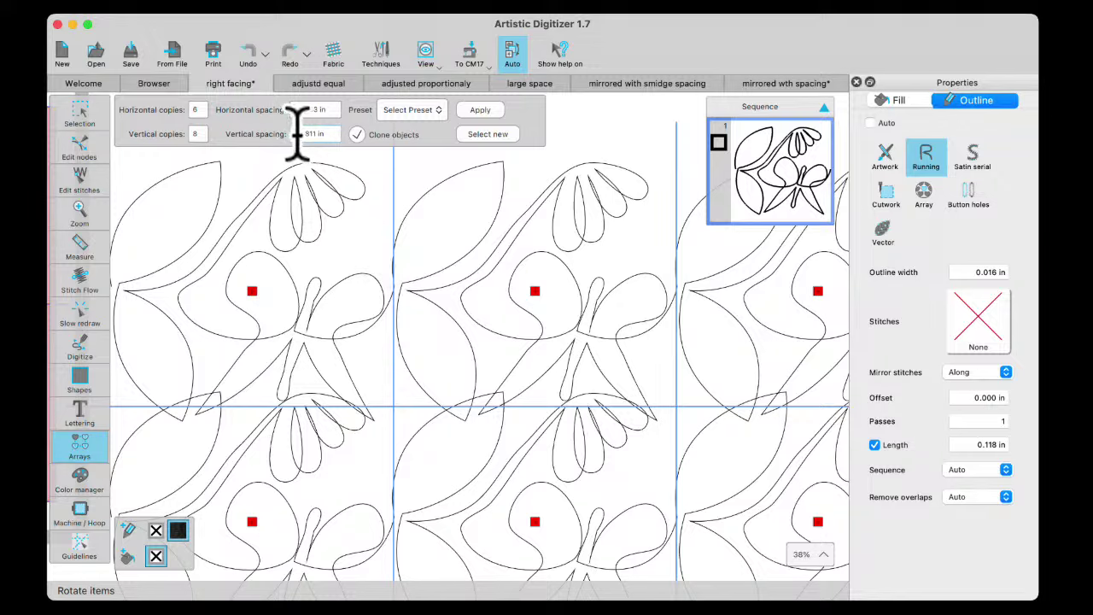
left_click_drag(297, 133, 342, 146)
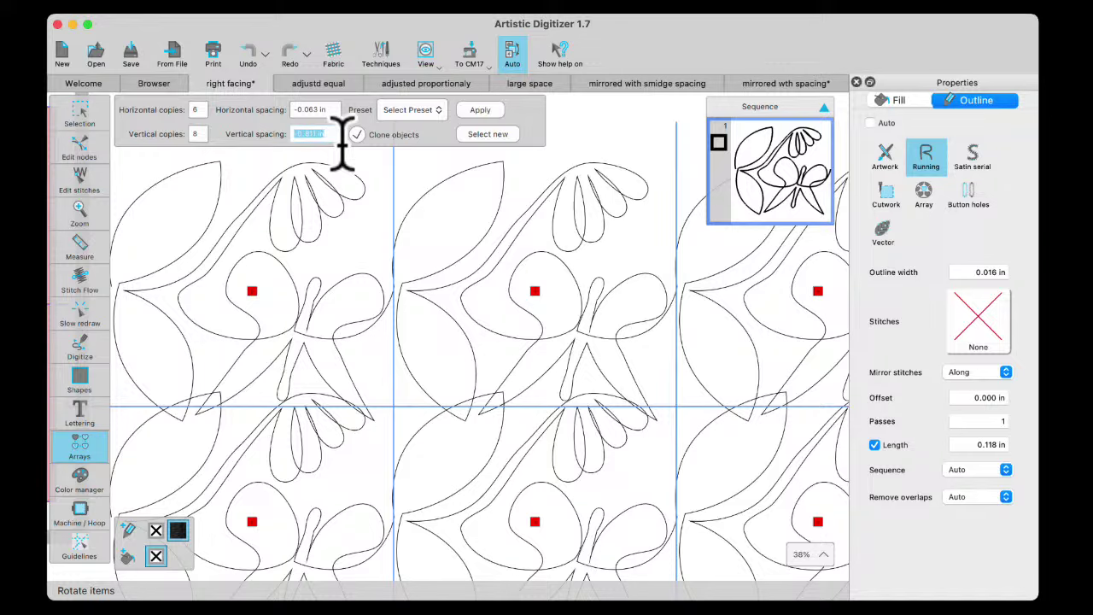
type(".25")
key("Return")
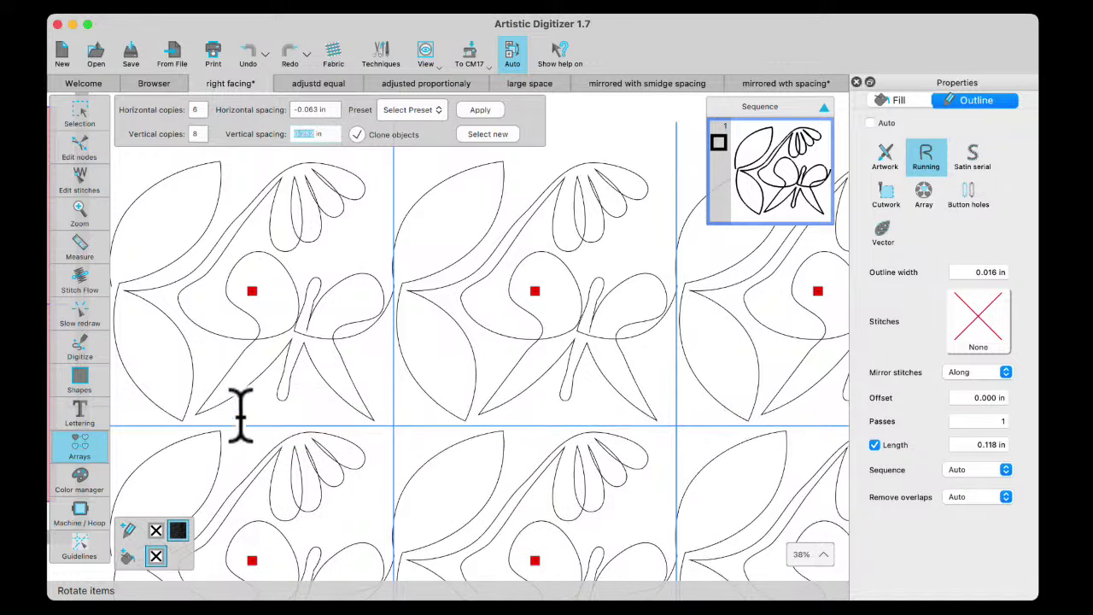
scroll(319, 388, "down", 5)
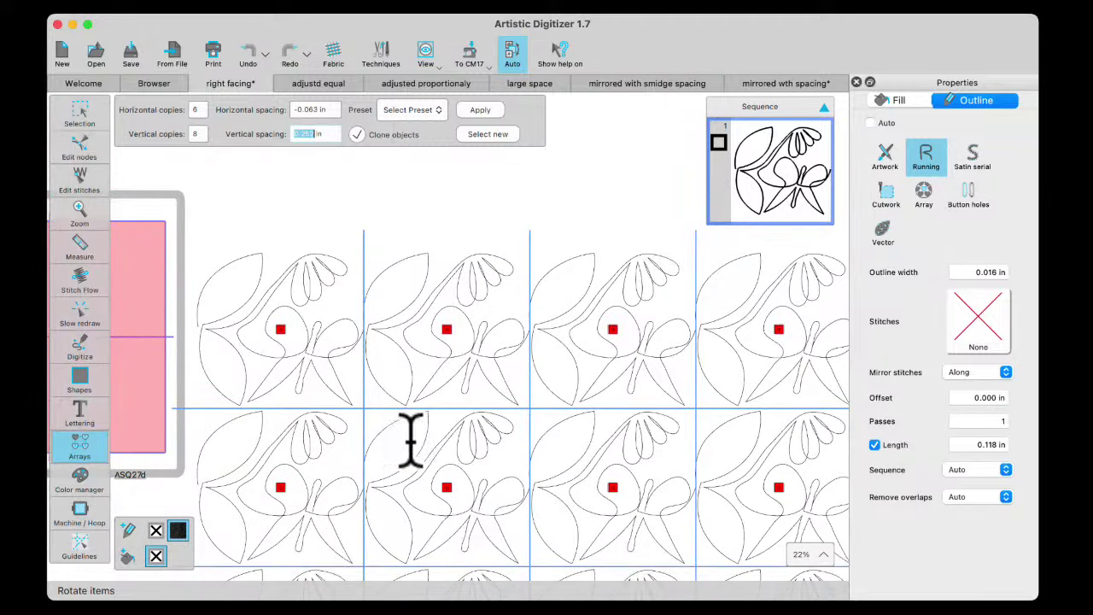
scroll(445, 397, "down", 2)
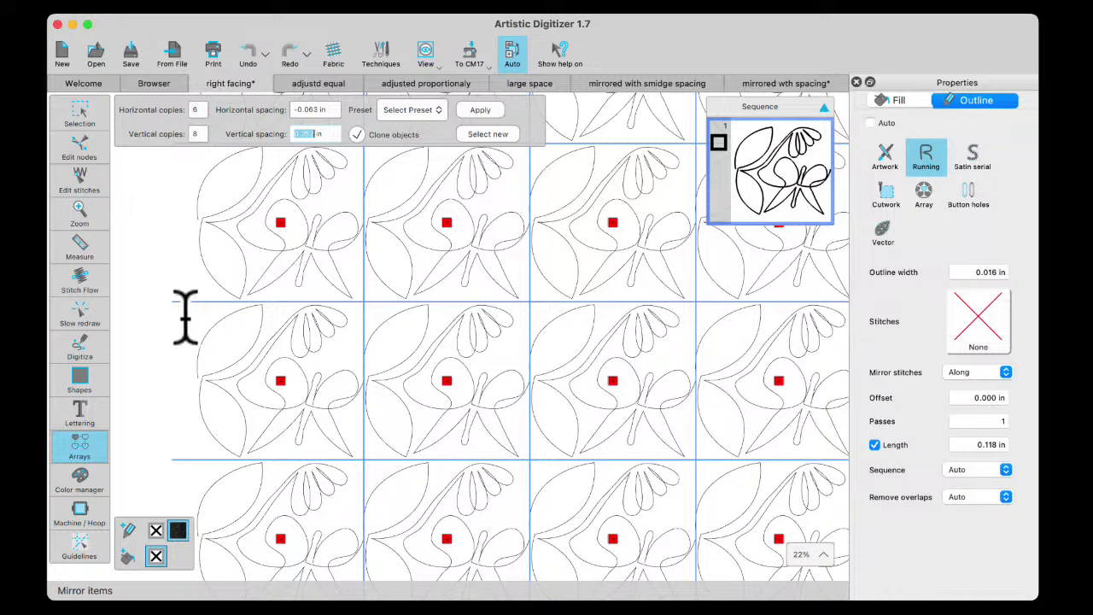
scroll(415, 325, "down", 6)
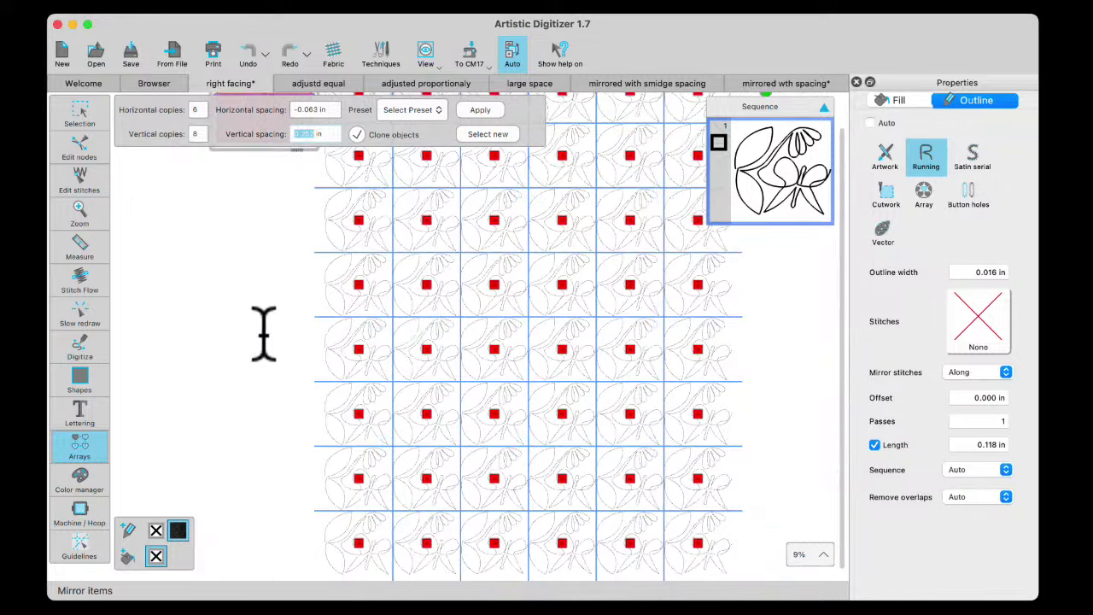
scroll(263, 333, "down", 1)
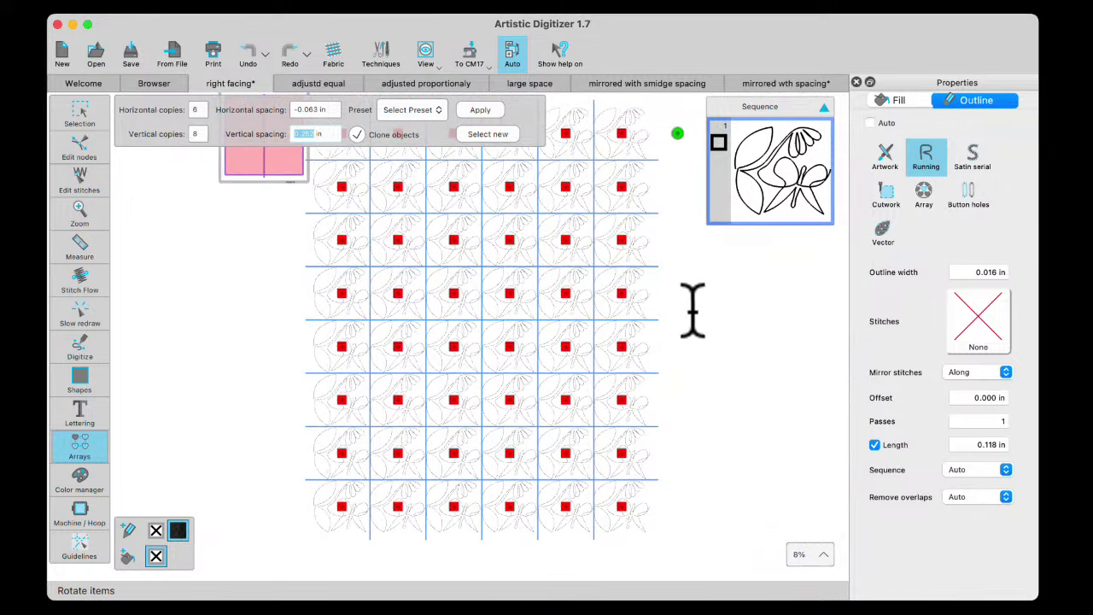
scroll(696, 307, "up", 2)
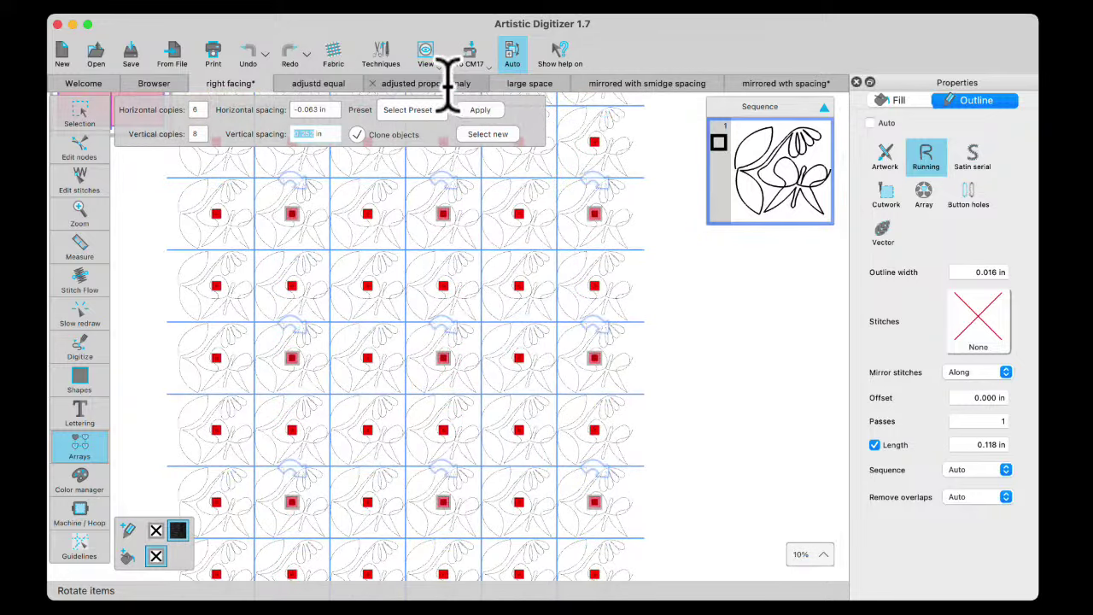
left_click(482, 115)
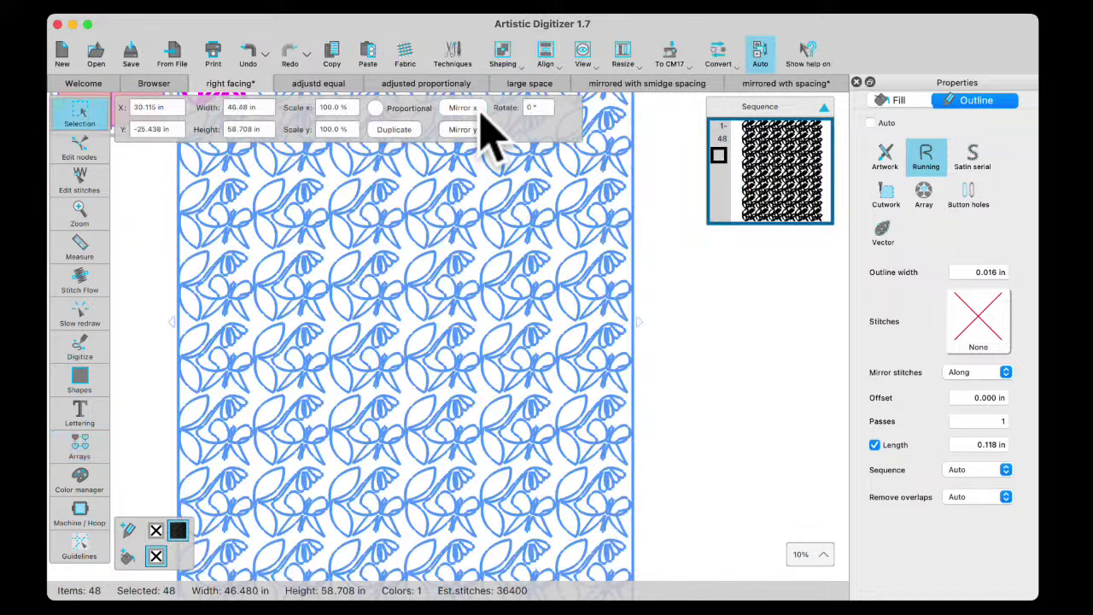
left_click(658, 317)
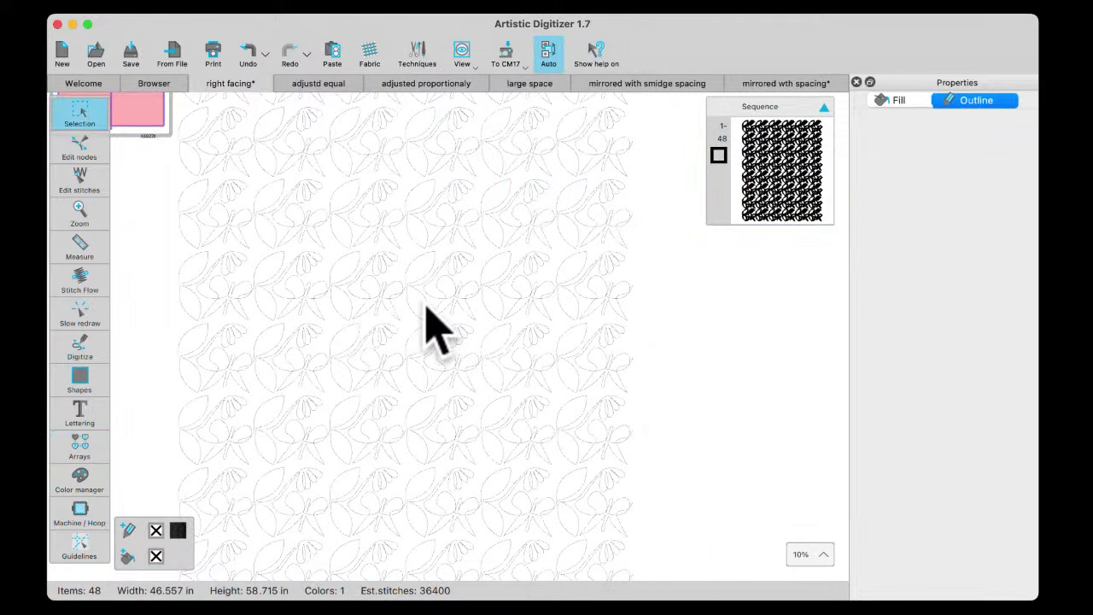
- Mirror the six motifs of the second row together along the x axis
scroll(427, 329, "down", 2)
scroll(435, 329, "down", 1)
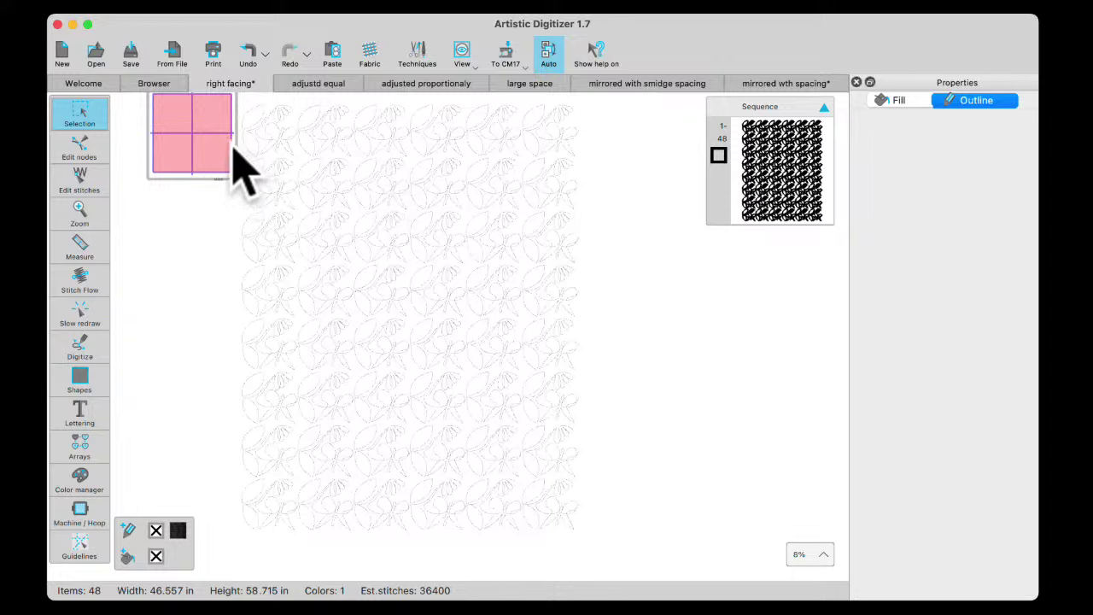
left_click_drag(225, 156, 319, 192)
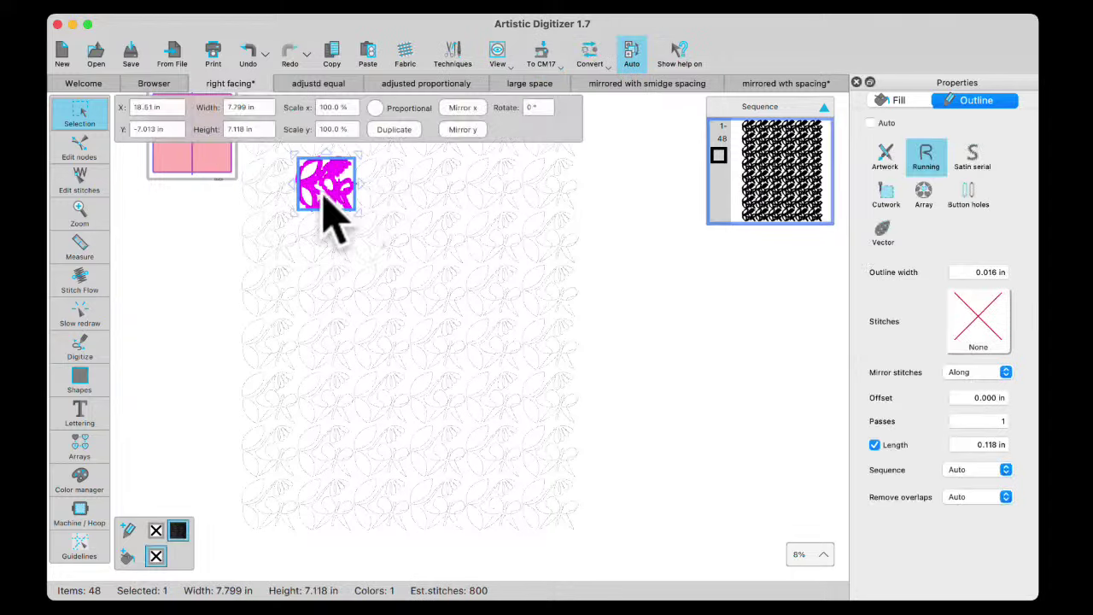
left_click(209, 156)
left_click_drag(212, 154, 597, 217)
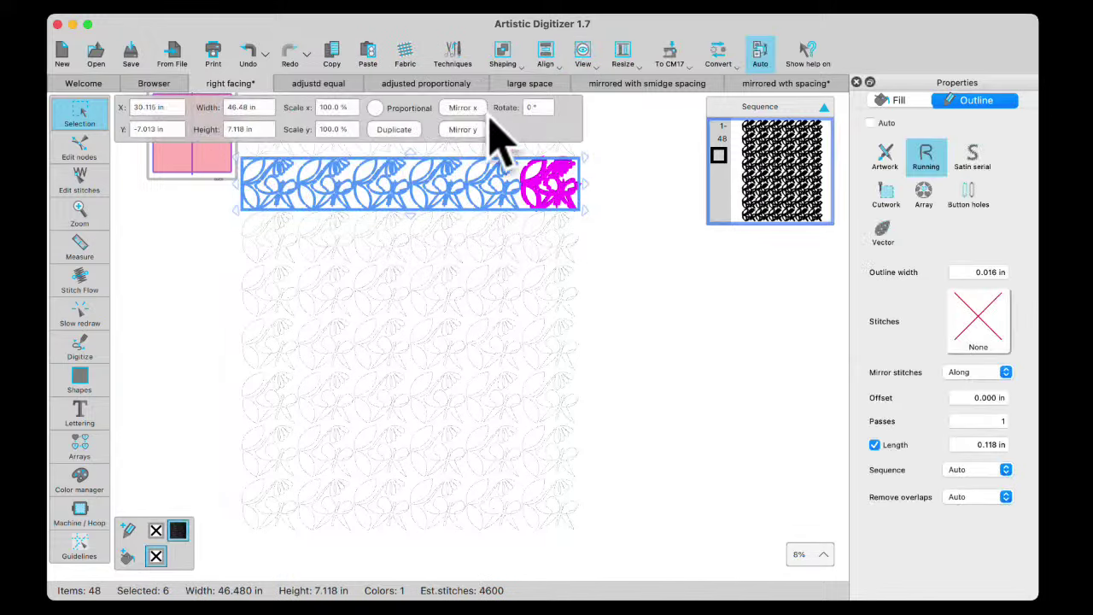
left_click(463, 111)
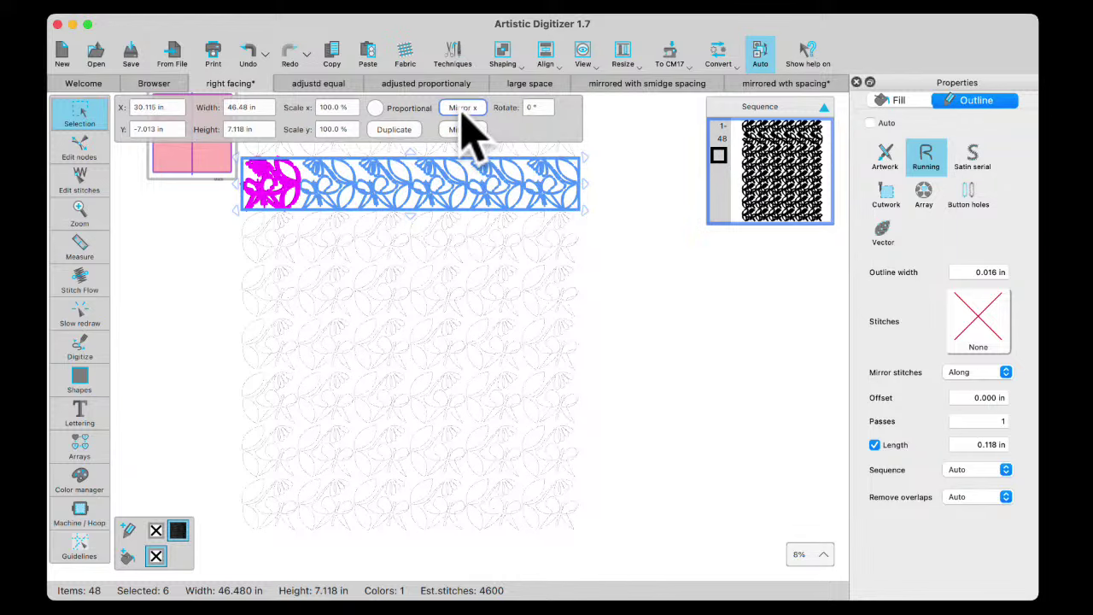
left_click(208, 268)
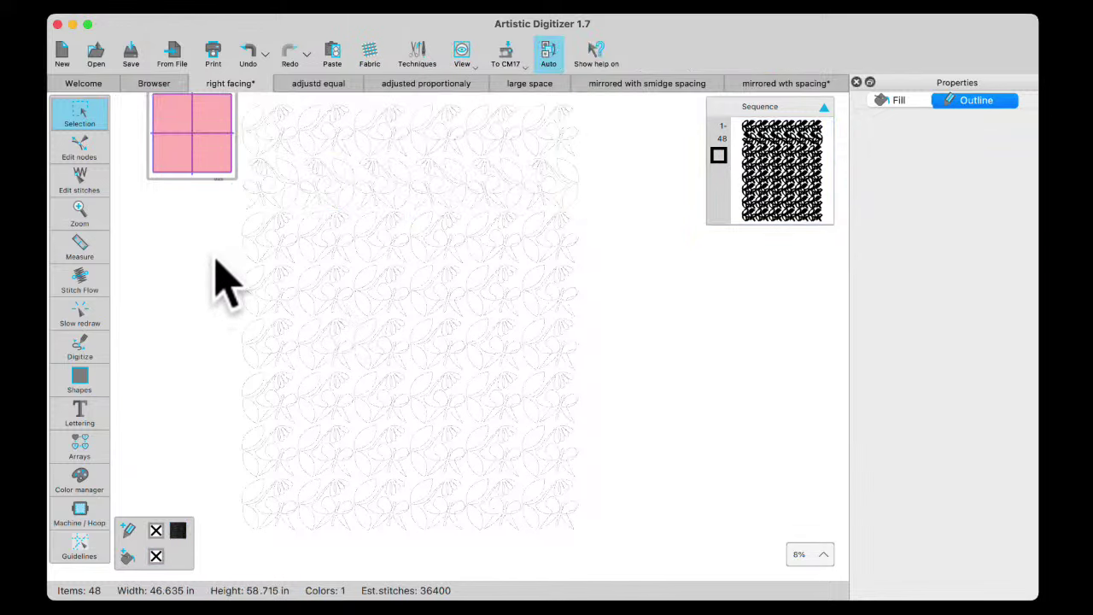
- Mirror the six motifs of the fourth row together along the x axis
left_click_drag(224, 259, 591, 318)
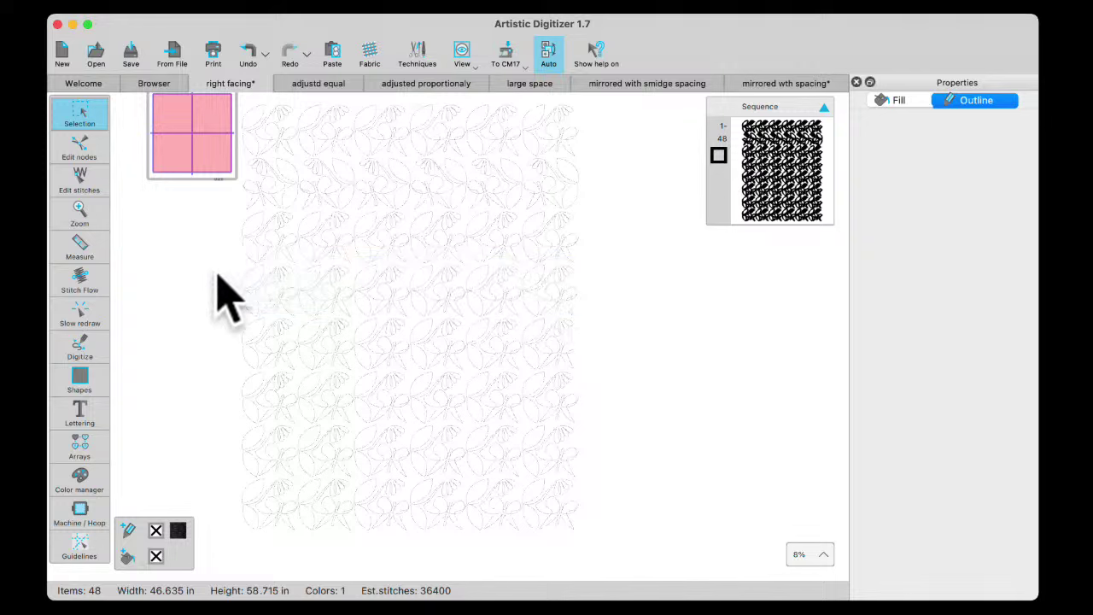
left_click_drag(215, 262, 588, 332)
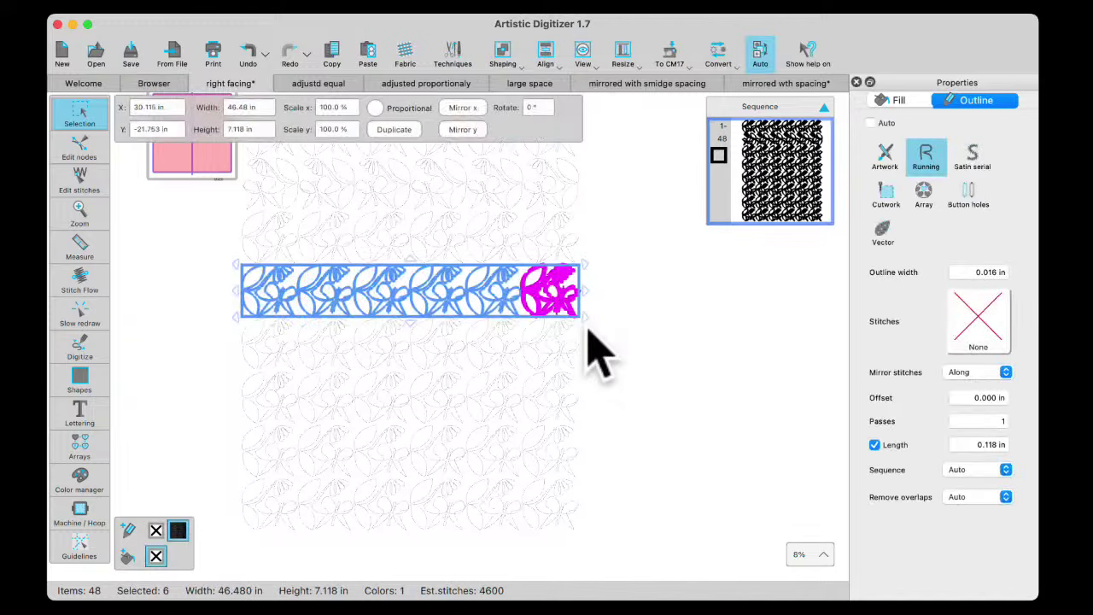
left_click(462, 108)
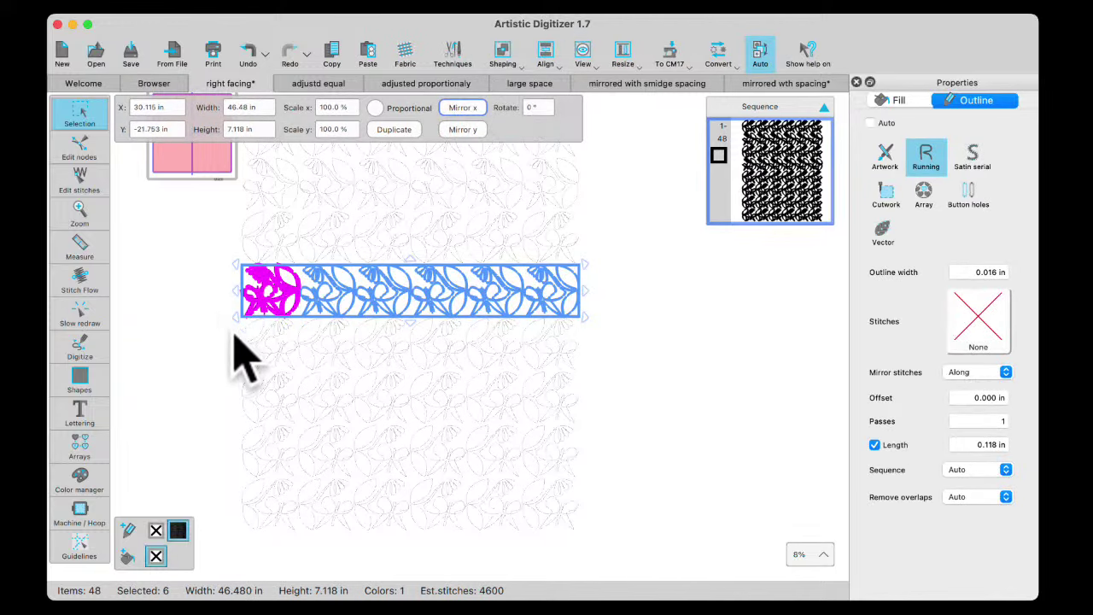
- Mirror the motifs of the sixth and eighth rows along the x axis, one row at a time, and clear the selection
left_click_drag(232, 367, 604, 443)
left_click(461, 108)
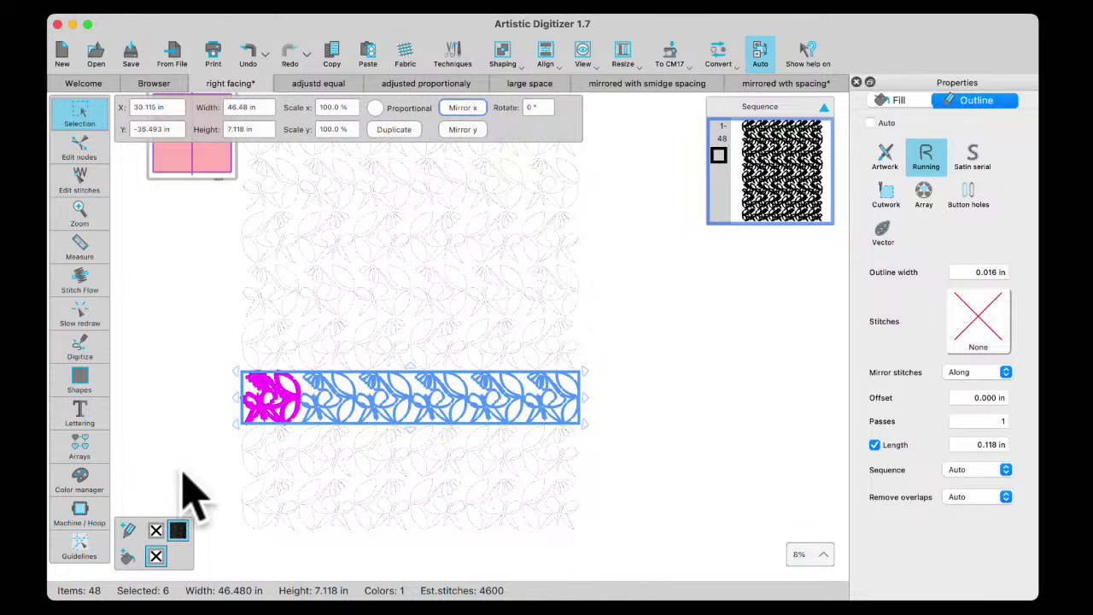
left_click_drag(231, 477, 600, 390)
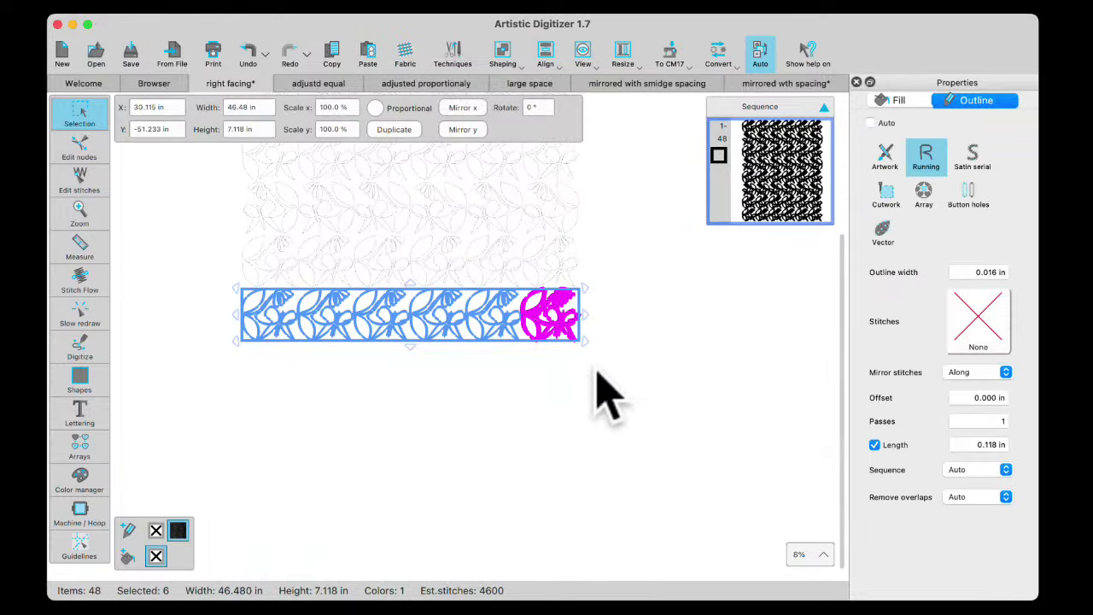
left_click(469, 108)
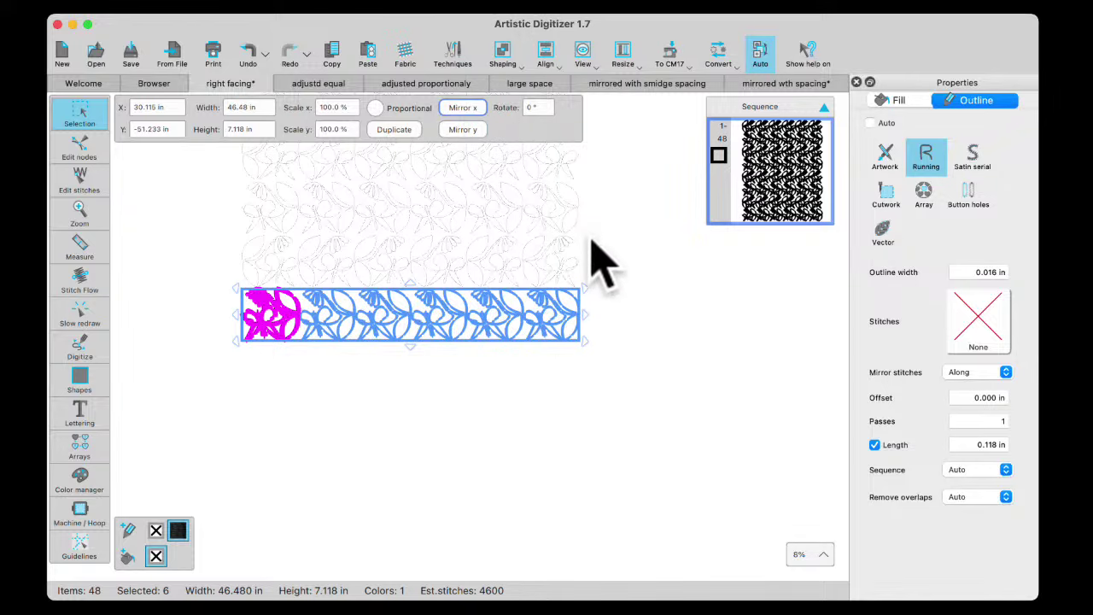
scroll(602, 261, "down", 1)
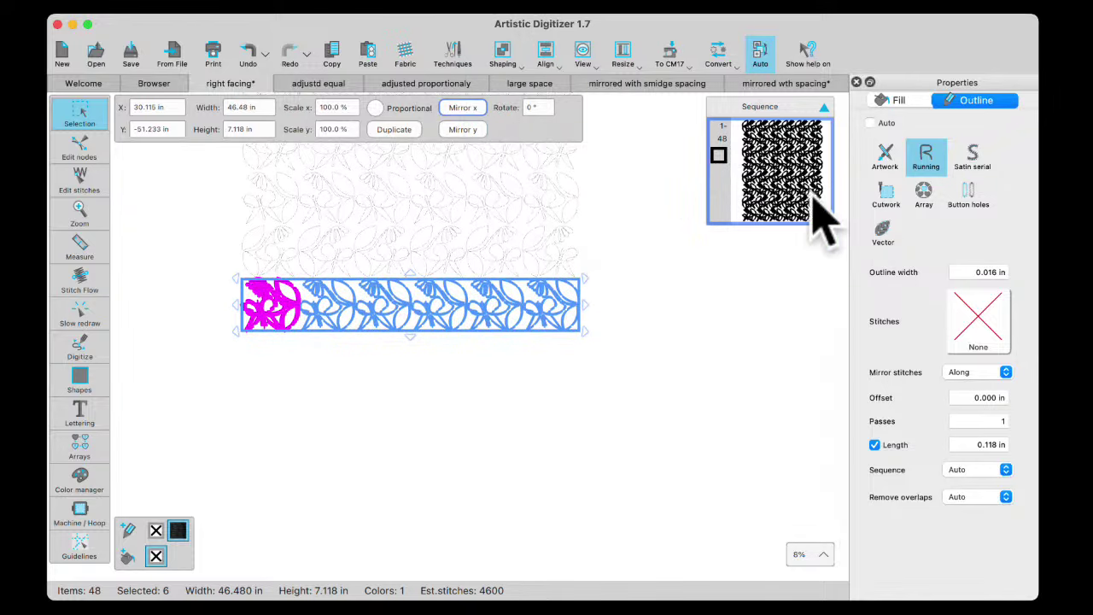
scroll(618, 256, "up", 5)
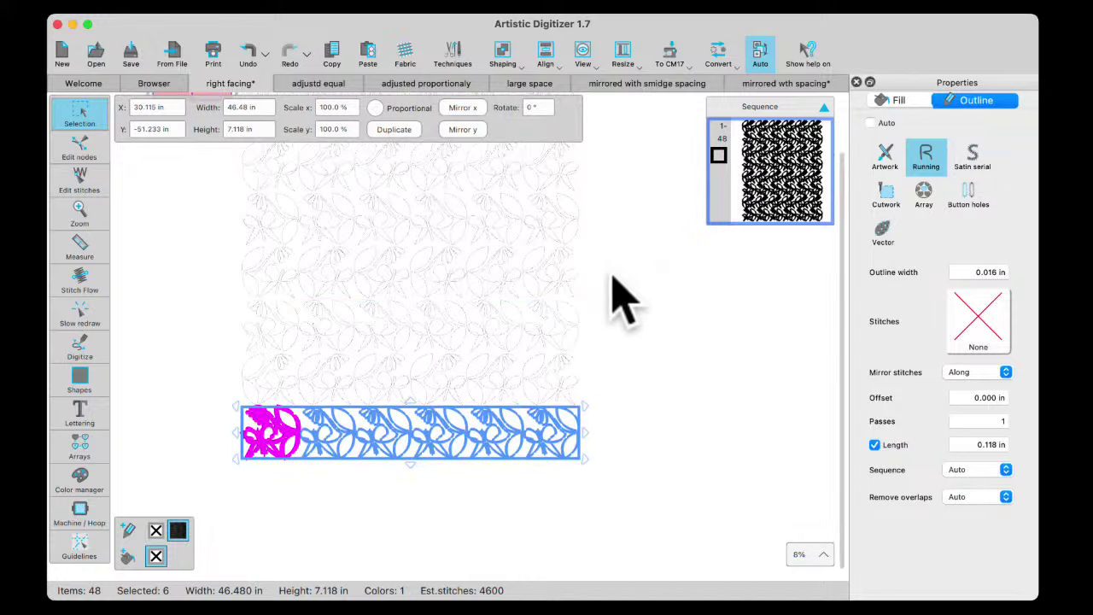
left_click(617, 299)
- Copy the first mirrored motif of the array's second row and paste it into a new design
scroll(475, 293, "down", 3)
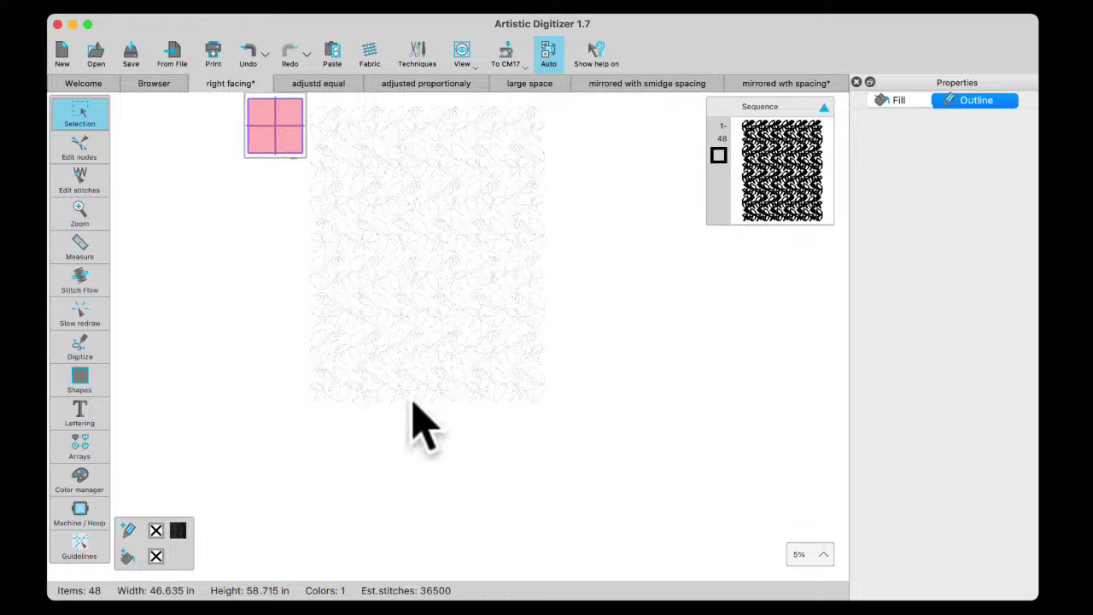
scroll(424, 205, "up", 5)
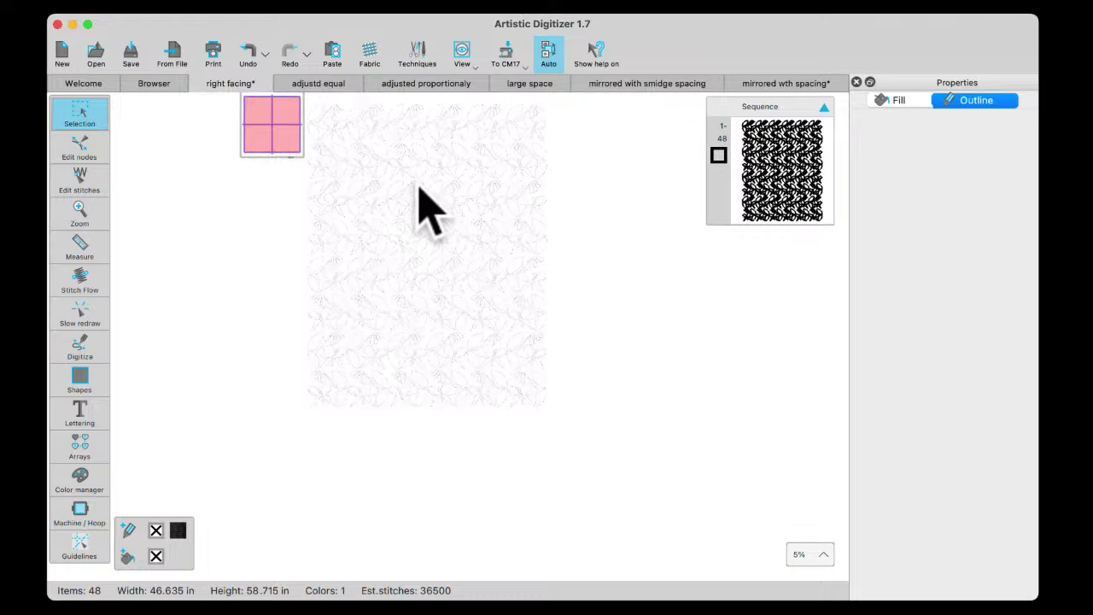
scroll(427, 184, "up", 5)
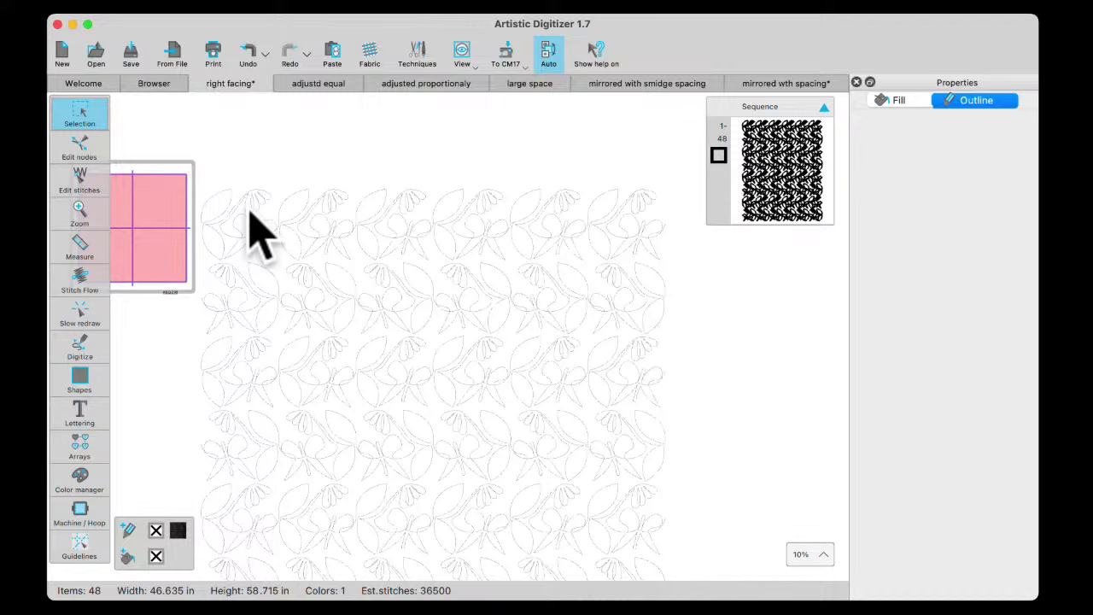
left_click(239, 301)
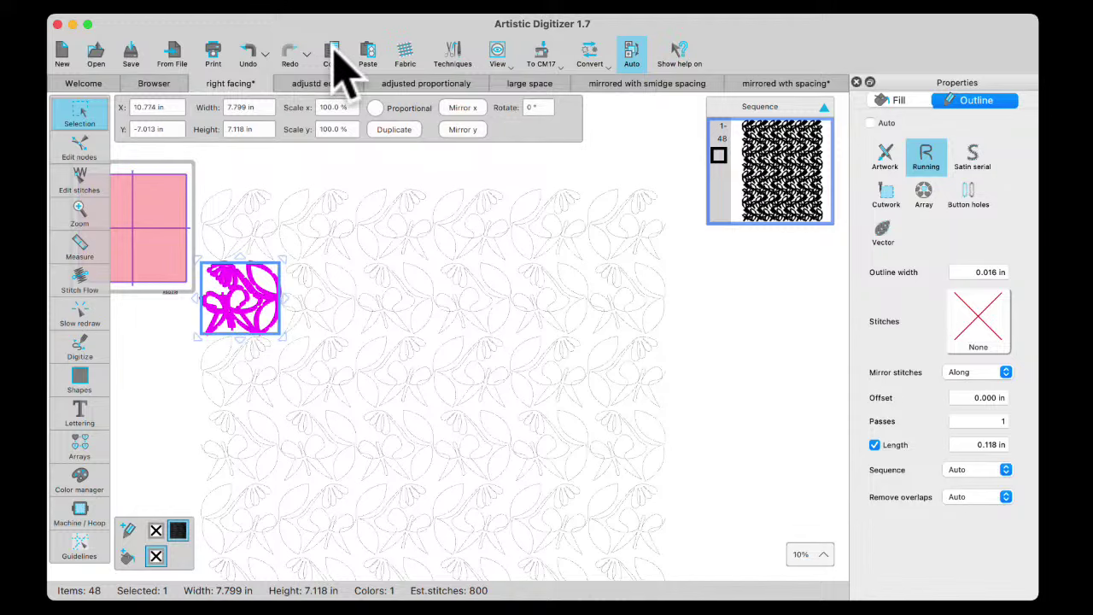
left_click(63, 49)
key("super+v")
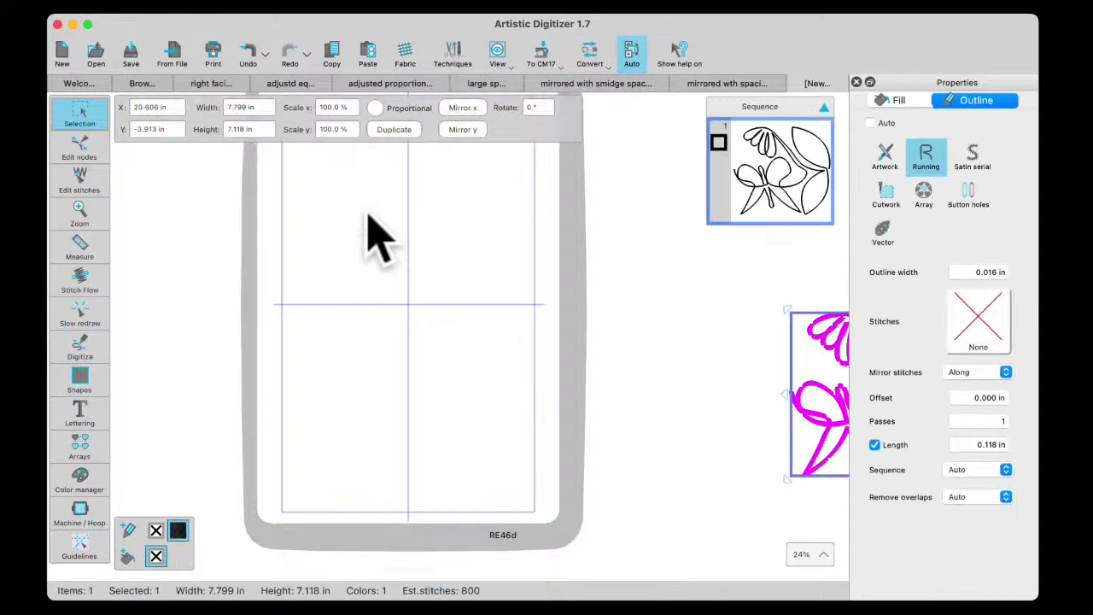
- Center the pasted motif in the RE46d hoop and clear the selection
left_click(541, 53)
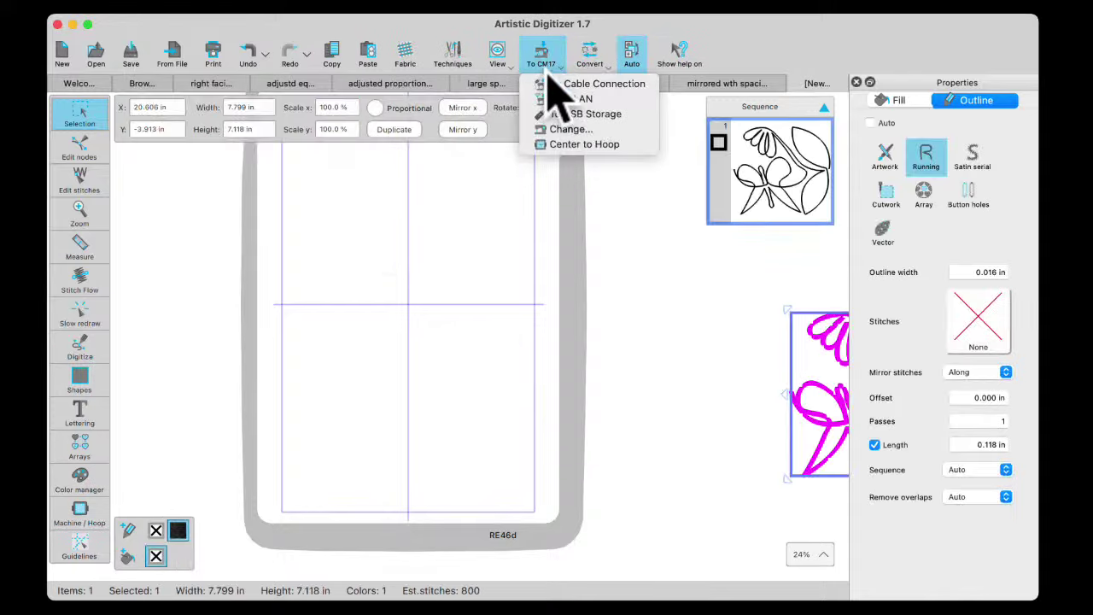
left_click(553, 145)
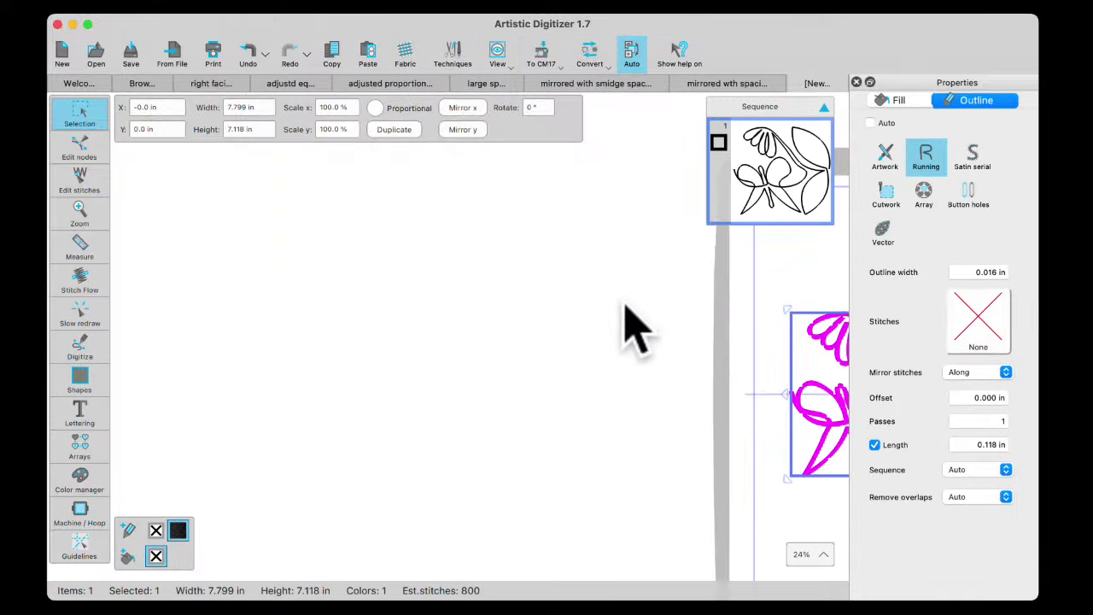
scroll(794, 418, "right", 10)
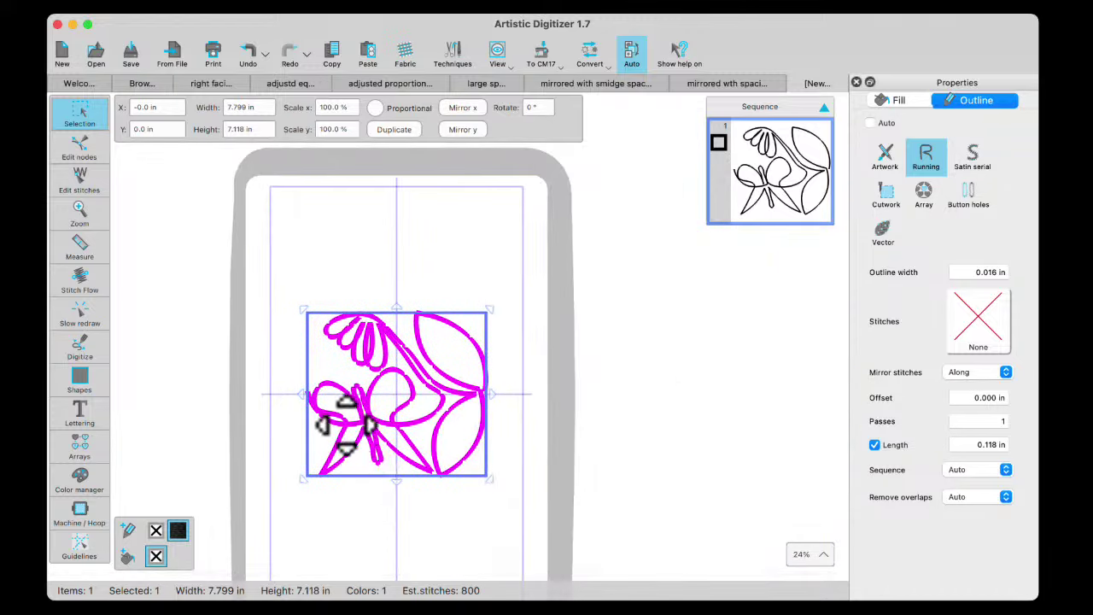
left_click(295, 415)
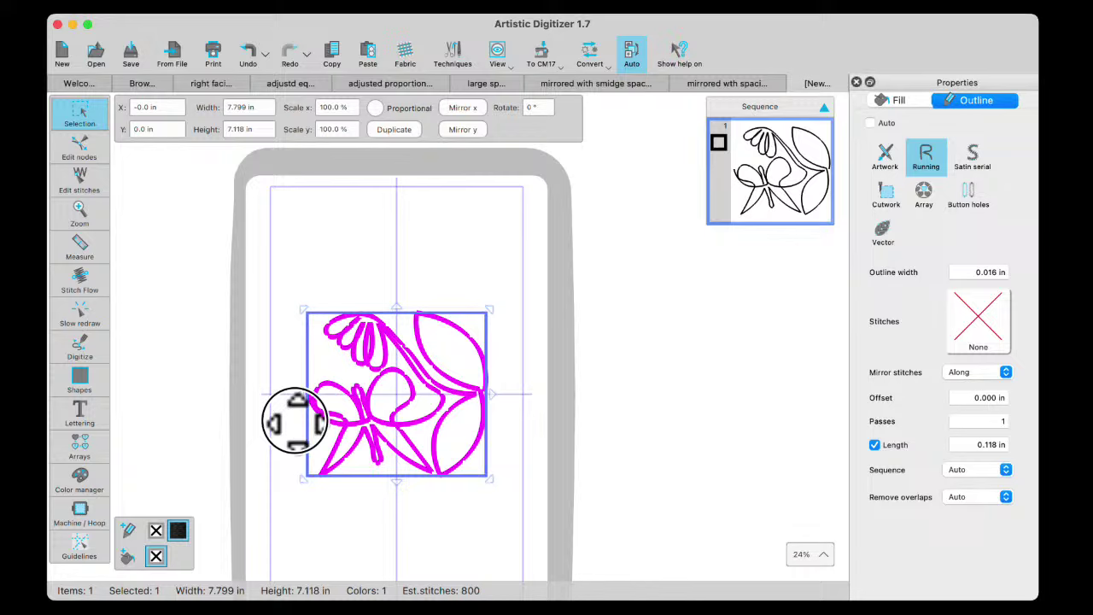
left_click(340, 287)
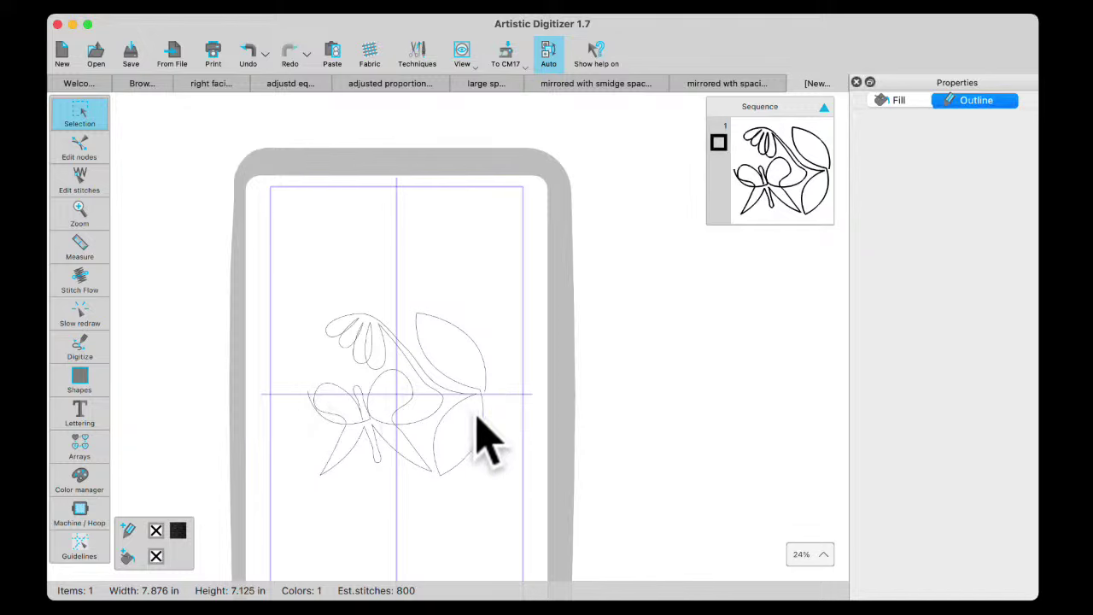
- Open the slow redraw simulation for the single motif to examine its stitching order
scroll(350, 482, "up", 5)
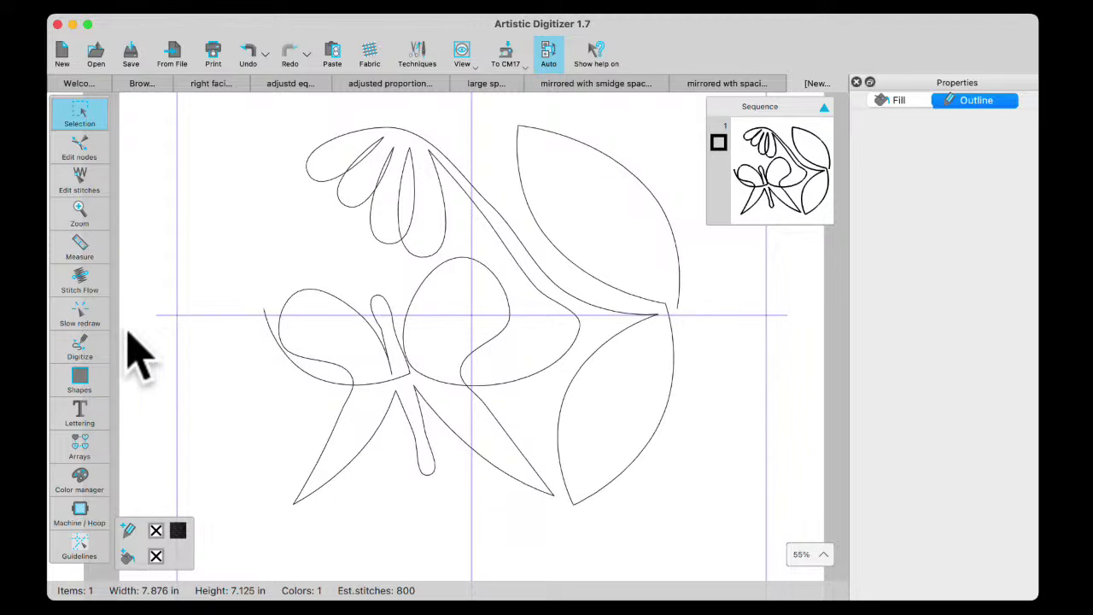
left_click(78, 318)
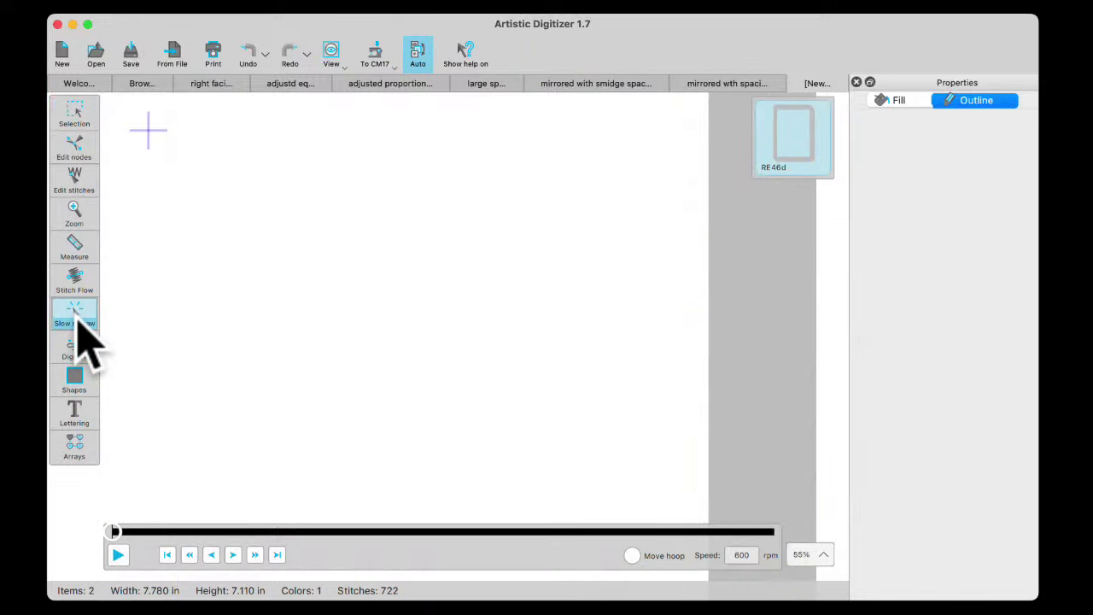